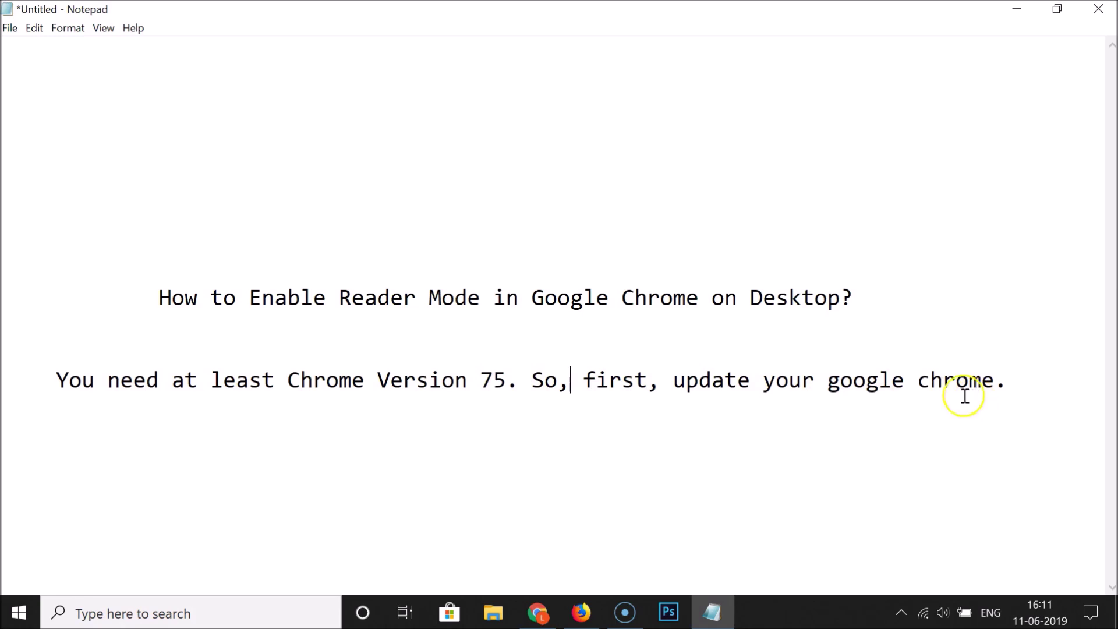
# Step: Verify About Google Chrome shows version 75.0.3770.80 as up to date, then open a blank tab
pyautogui.click(538, 613)
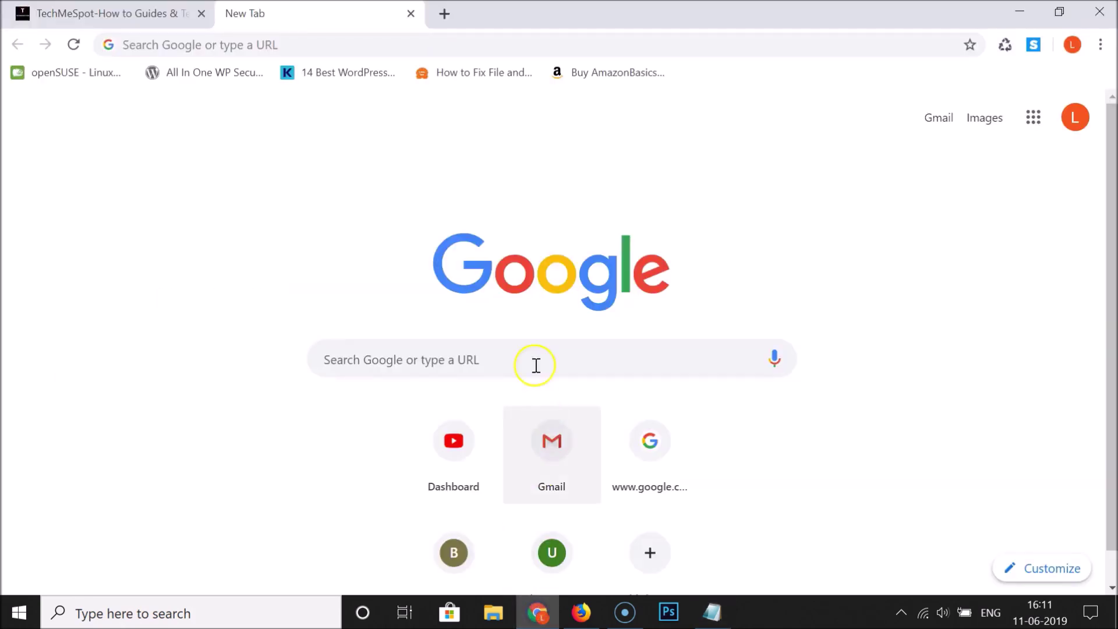
pyautogui.click(1101, 46)
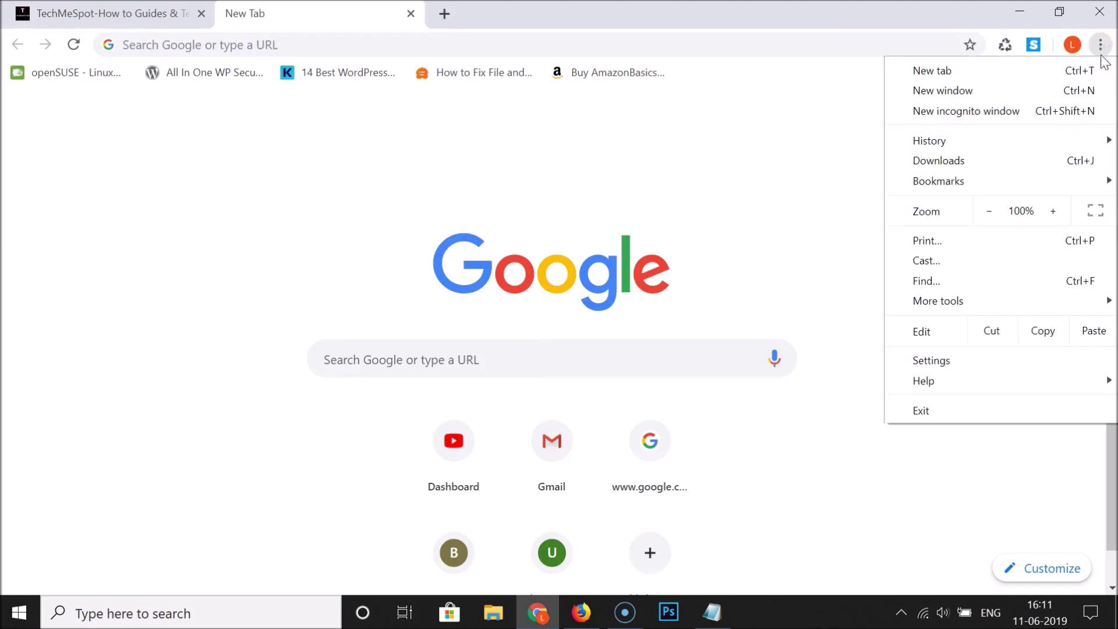
pyautogui.click(947, 382)
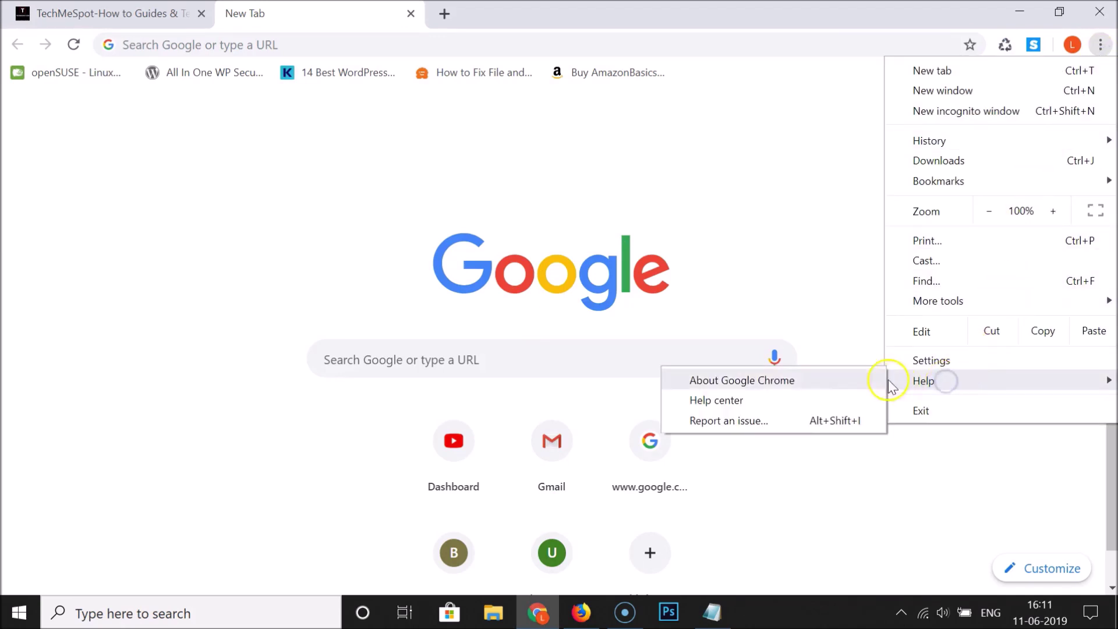
pyautogui.click(803, 387)
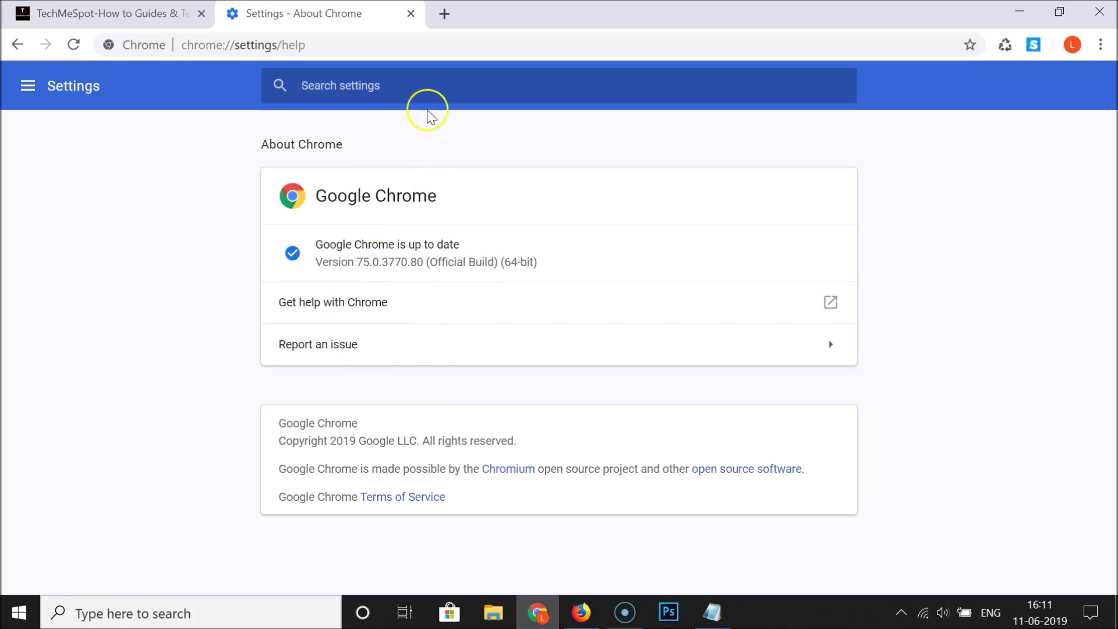
pyautogui.click(444, 12)
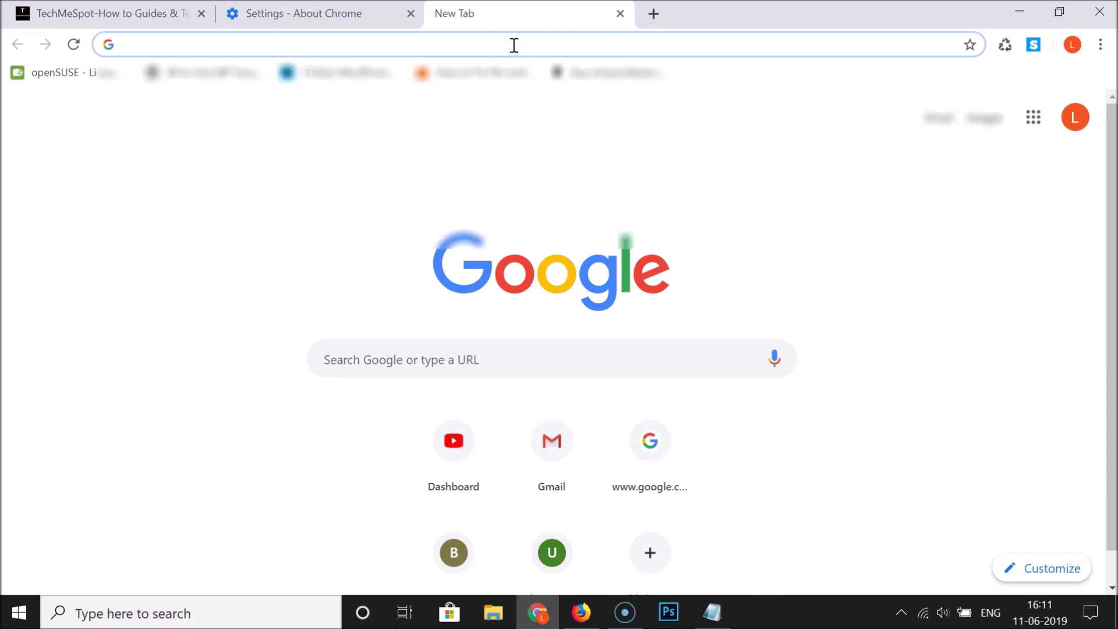
# Step: Load chrome://flags and search 'reader mod' to reveal the disabled Enable Reader Mode flag
pyautogui.write('chrome')
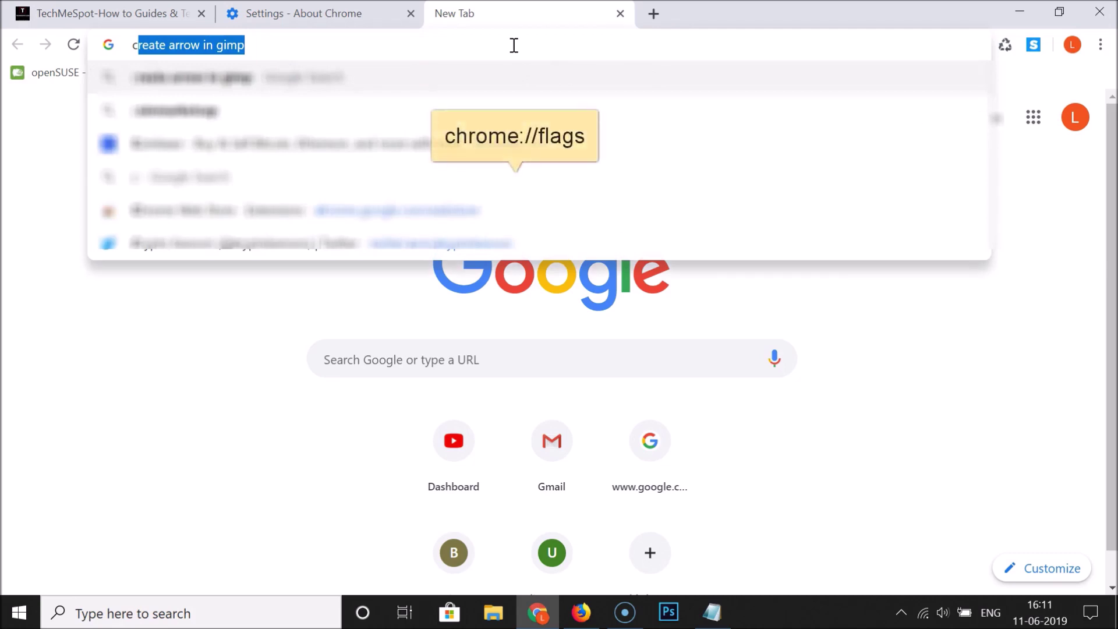
pyautogui.write('://flags')
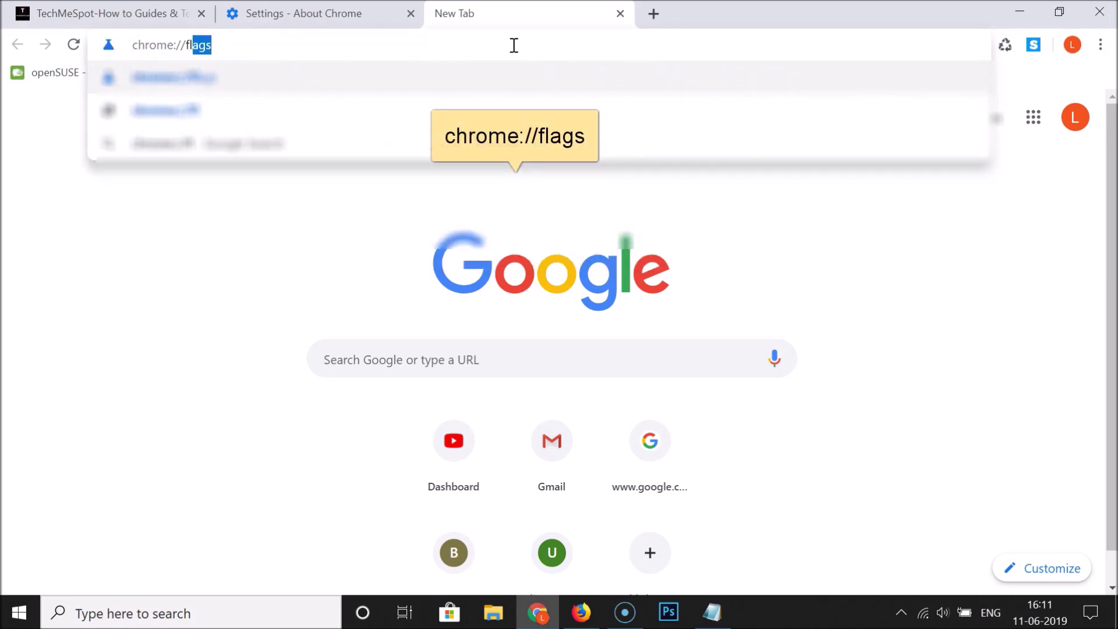
pyautogui.press('Return')
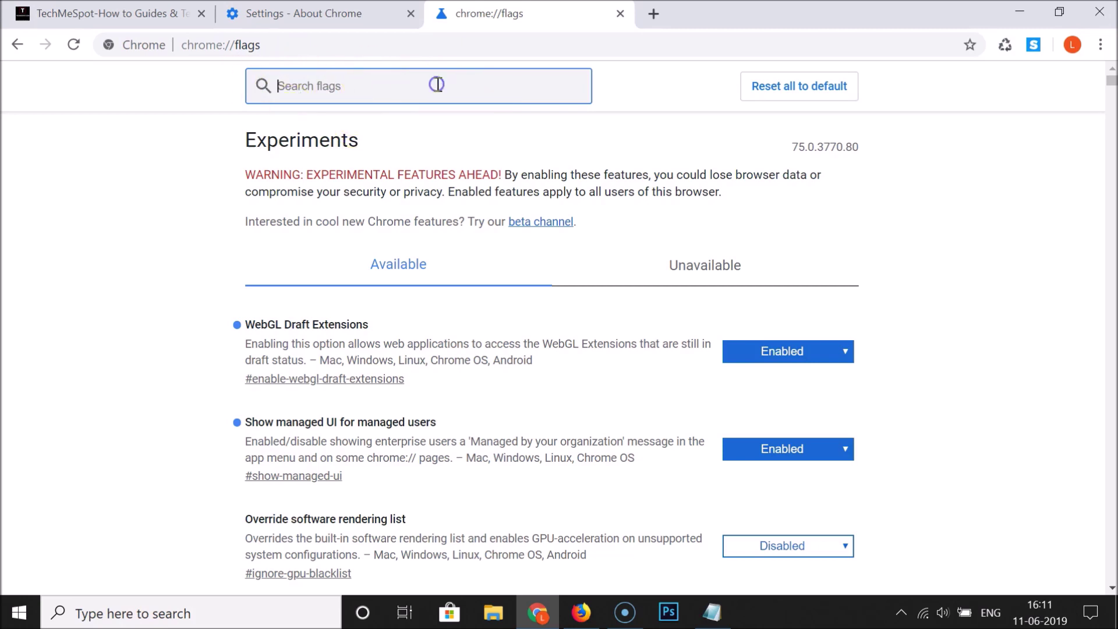
pyautogui.write('reader mode')
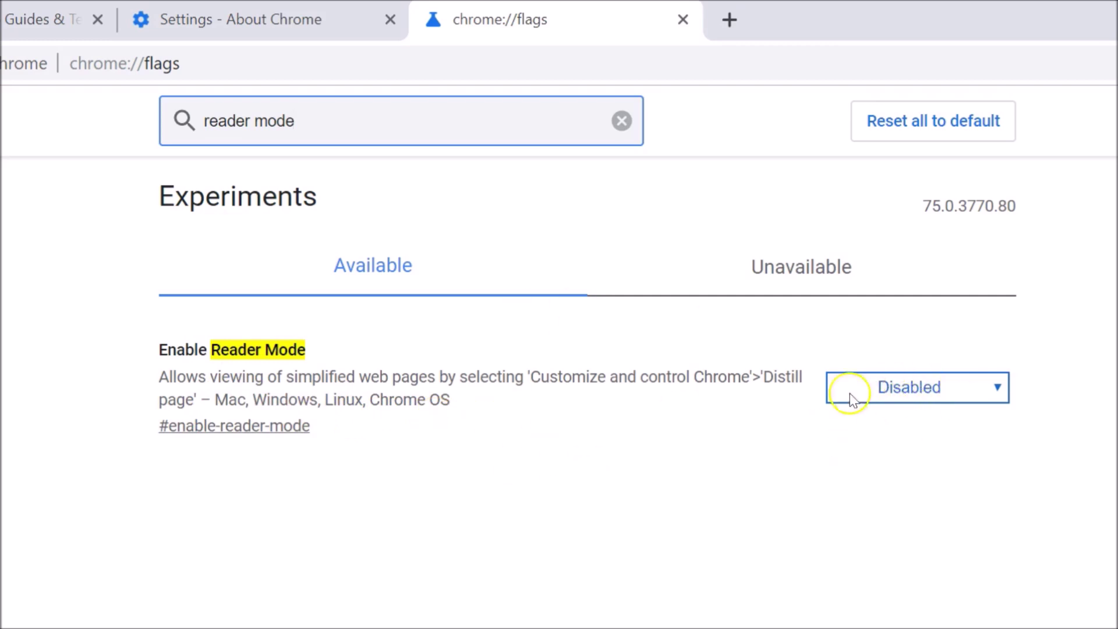
# Step: Switch Enable Reader Mode from Disabled to Enabled and relaunch Chrome
pyautogui.click(930, 388)
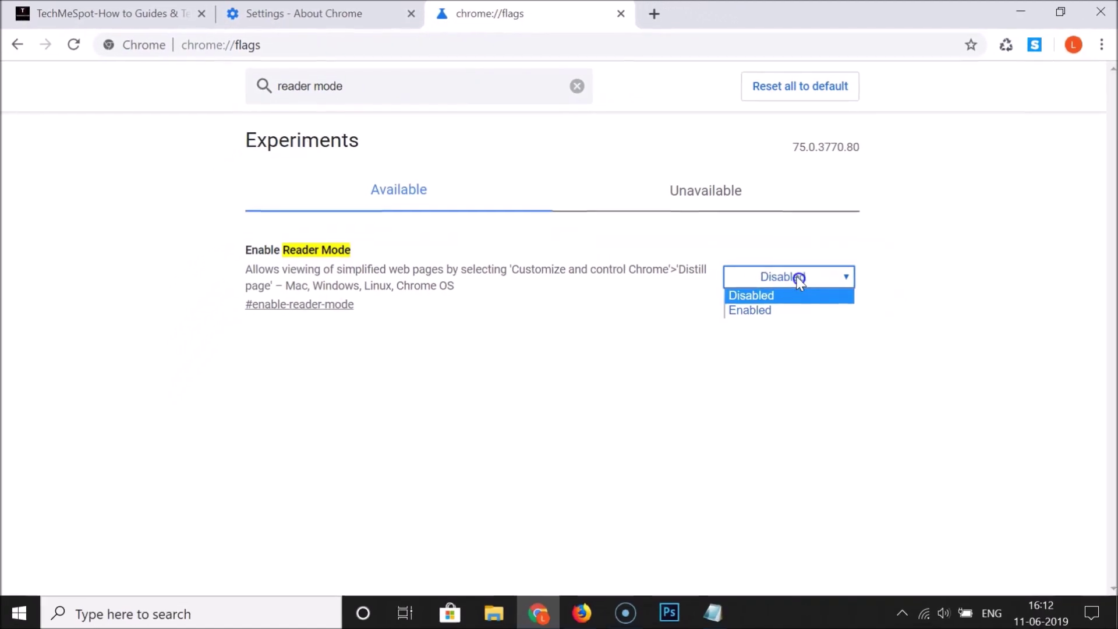
pyautogui.click(747, 311)
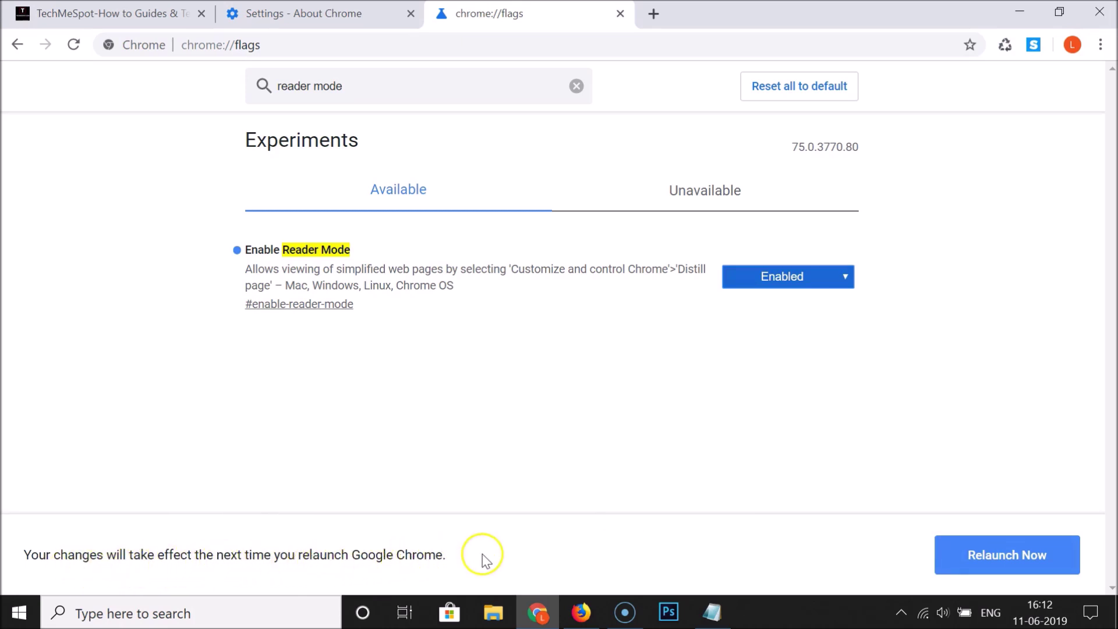
pyautogui.click(990, 552)
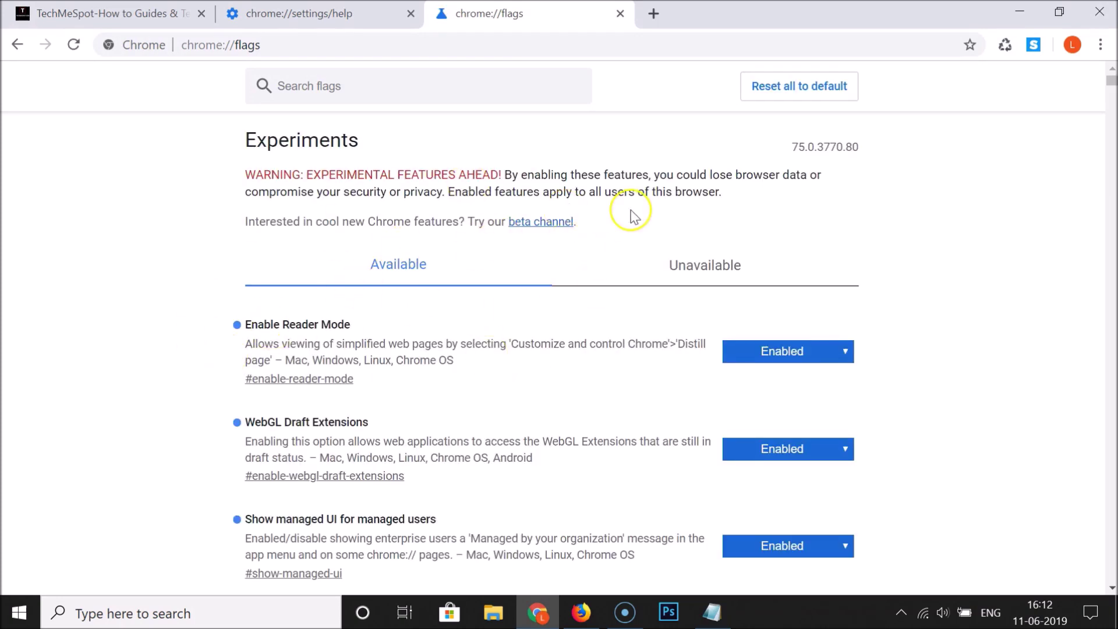
# Step: Close the About Chrome, chrome://flags and leftover experiments tabs
pyautogui.click(411, 13)
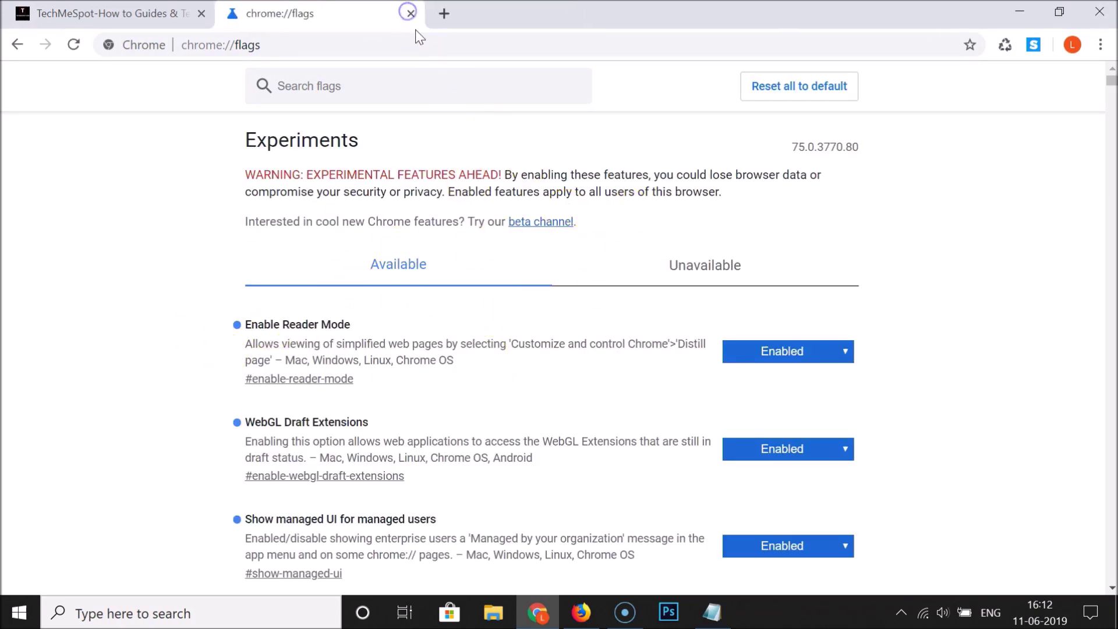
pyautogui.click(411, 14)
pyautogui.click(234, 13)
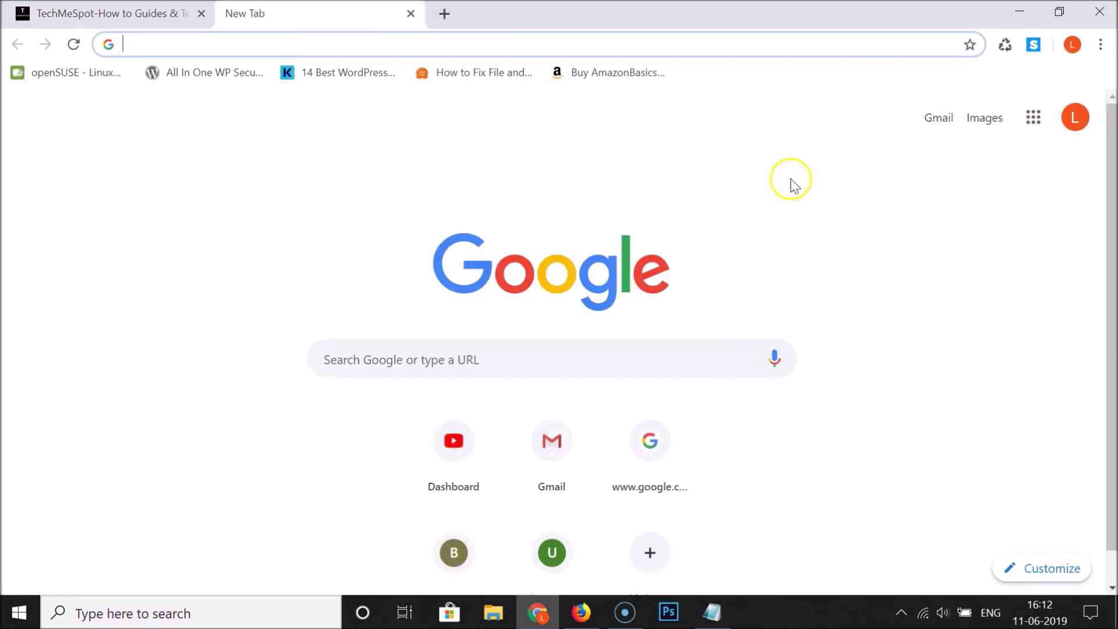
pyautogui.click(111, 14)
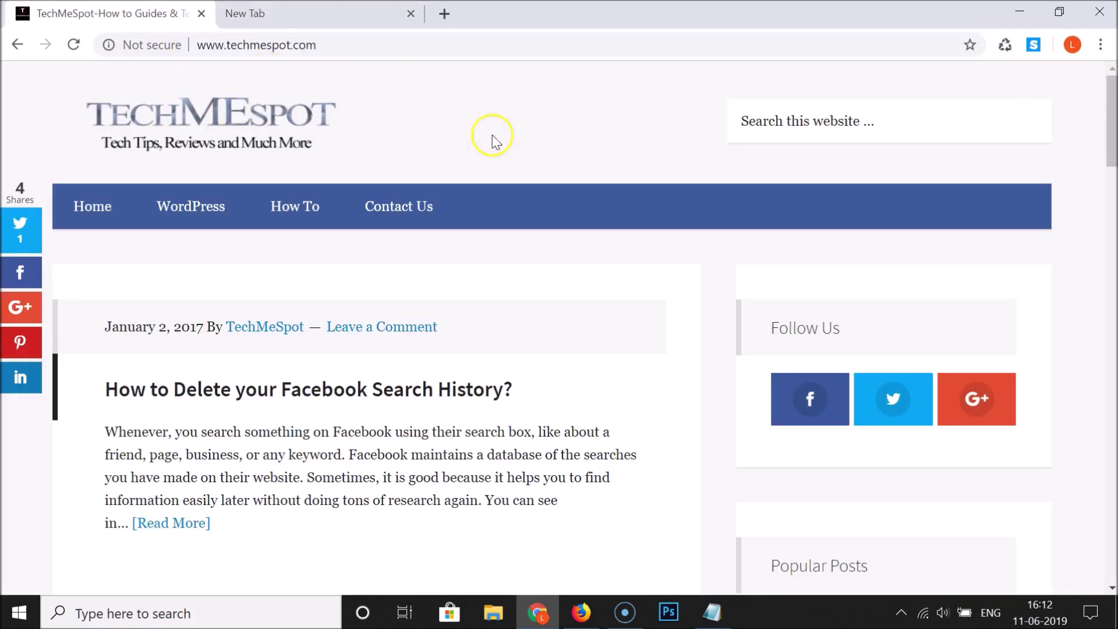
pyautogui.click(74, 44)
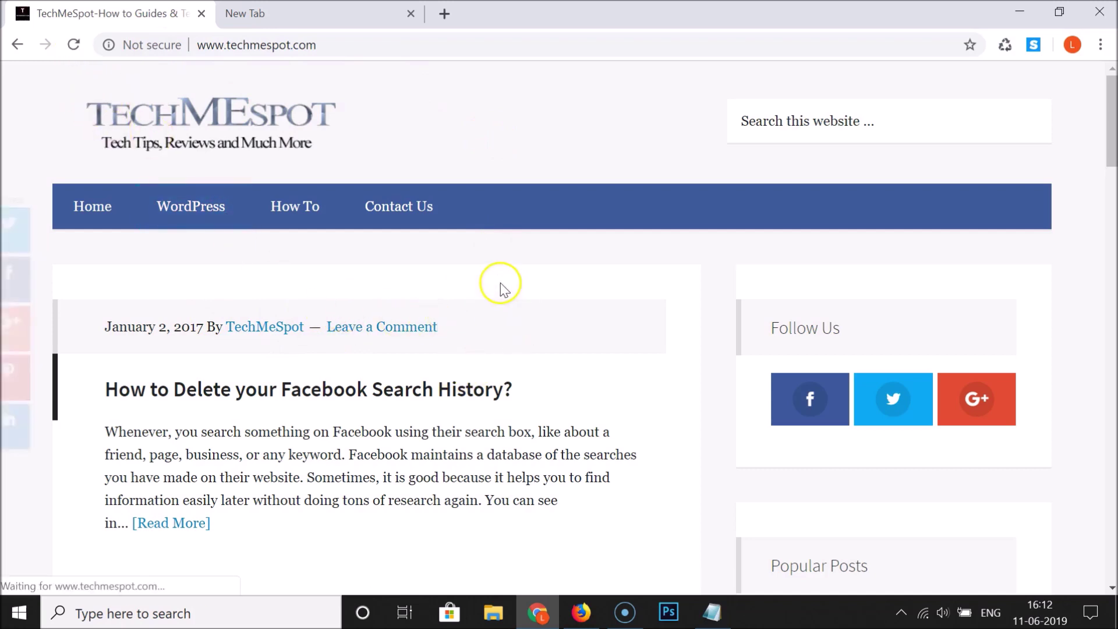
pyautogui.scroll(-3, 629, 331)
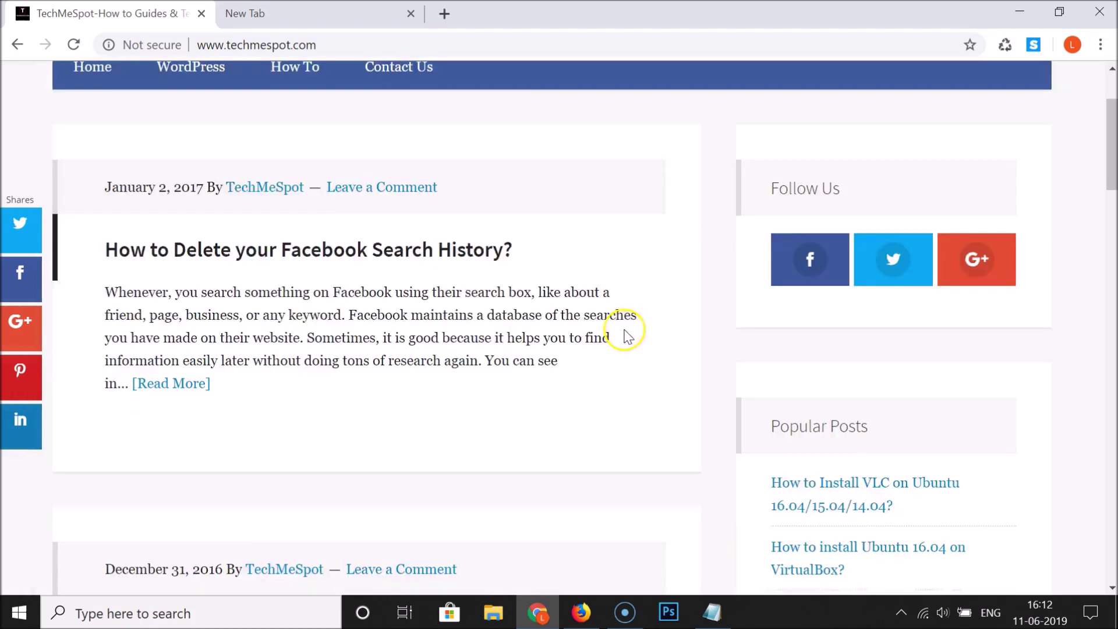
pyautogui.scroll(3, 626, 333)
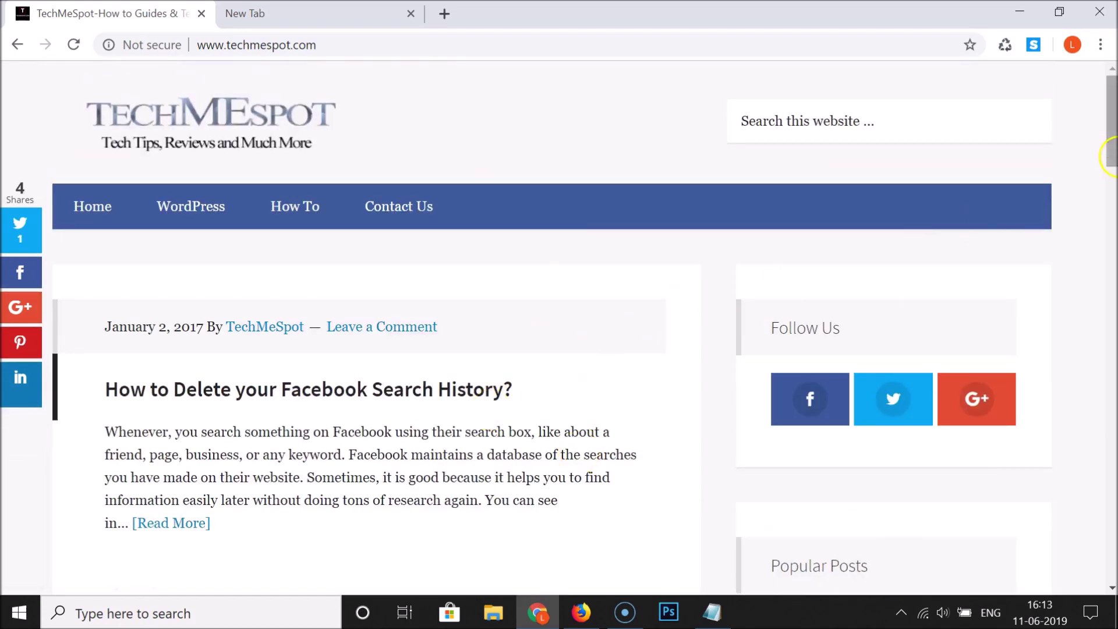
pyautogui.click(1099, 49)
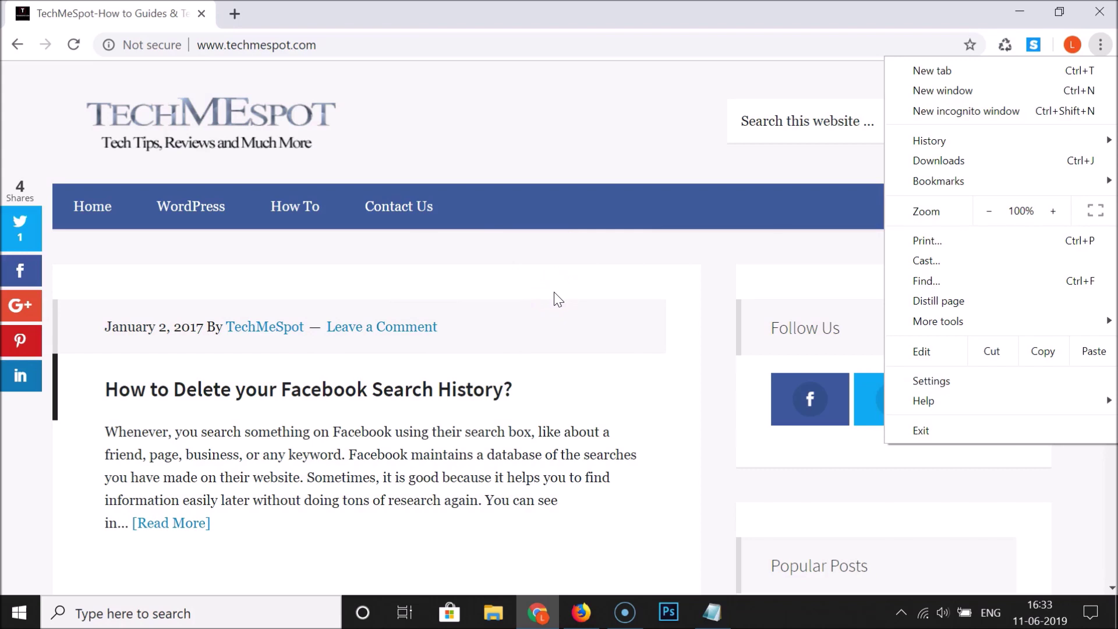
pyautogui.click(1102, 47)
pyautogui.click(1102, 47)
pyautogui.click(972, 303)
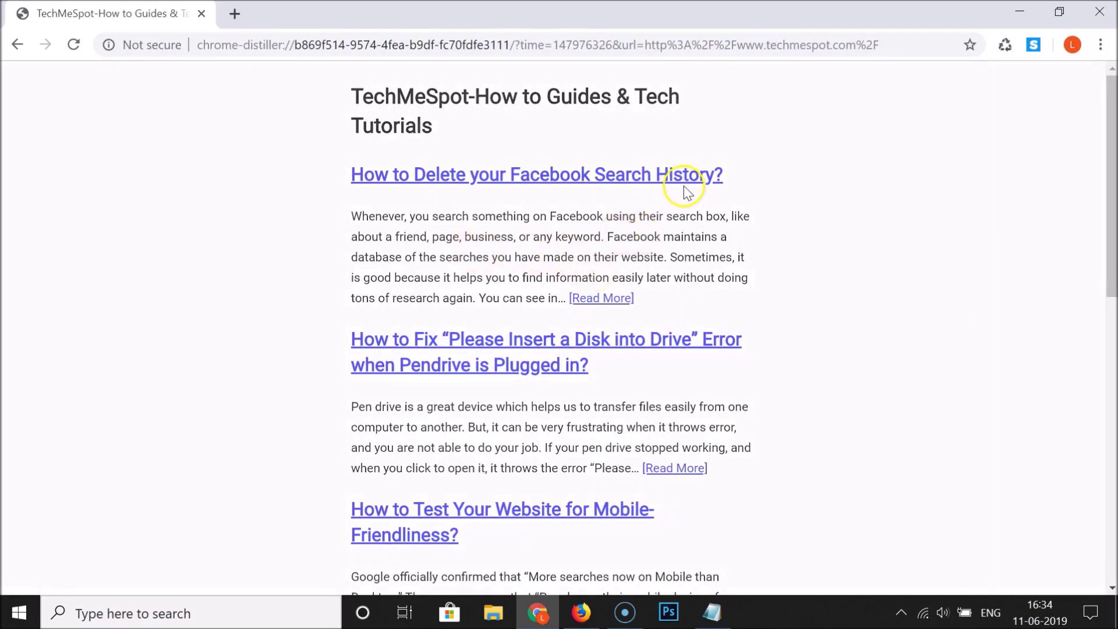
pyautogui.scroll(-10, 687, 190)
pyautogui.scroll(10, 697, 194)
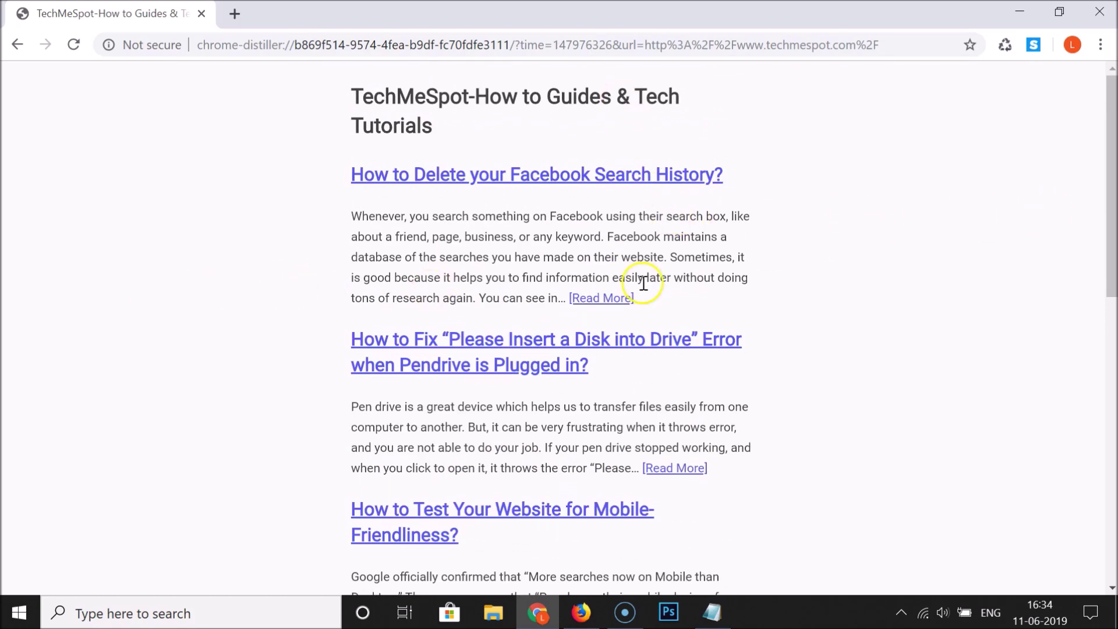
pyautogui.scroll(-5, 643, 284)
pyautogui.scroll(-5, 633, 283)
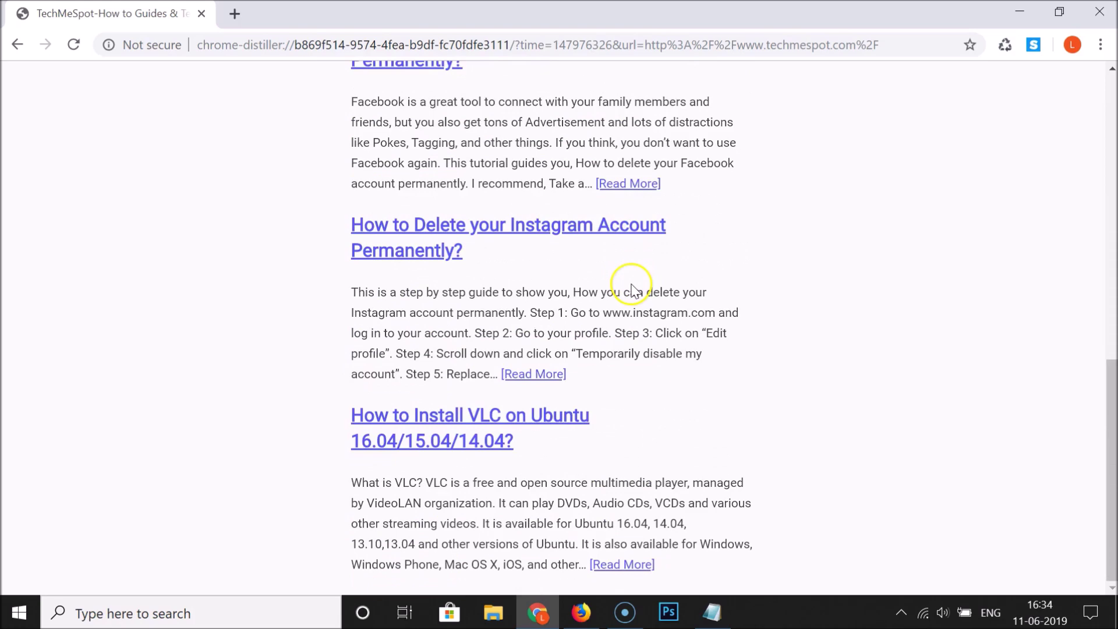
pyautogui.scroll(15, 630, 288)
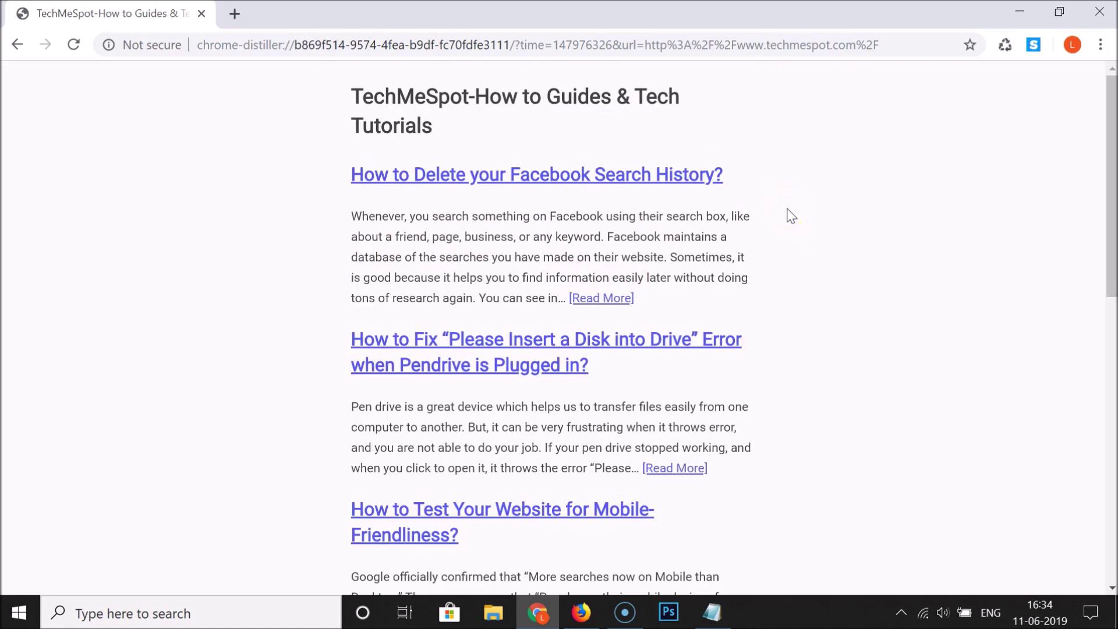
pyautogui.click(1101, 45)
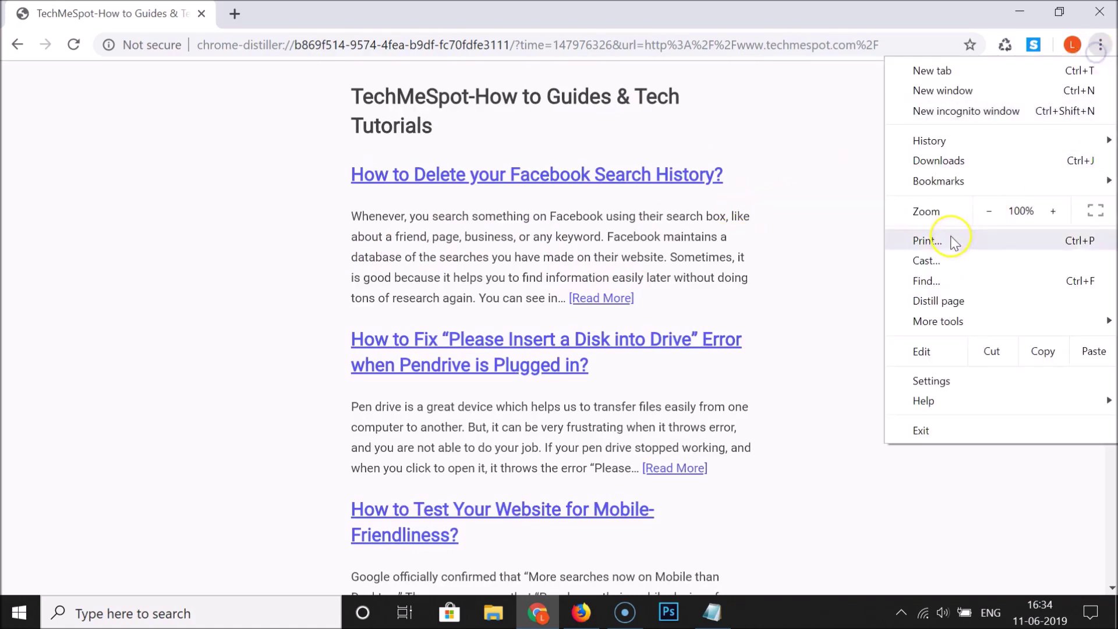
pyautogui.click(755, 257)
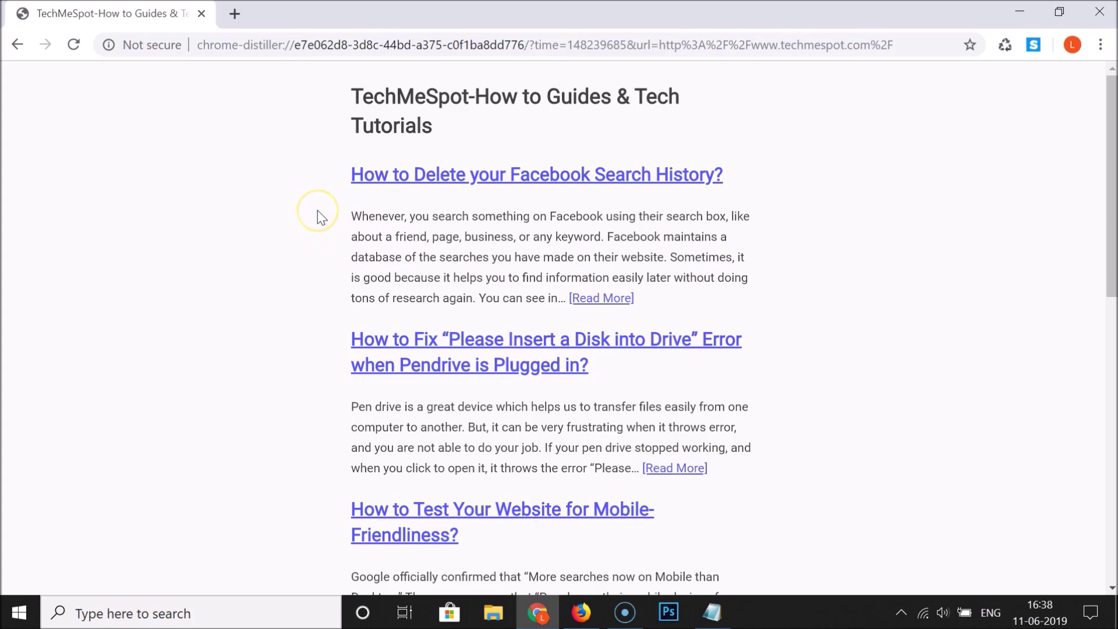
pyautogui.click(14, 47)
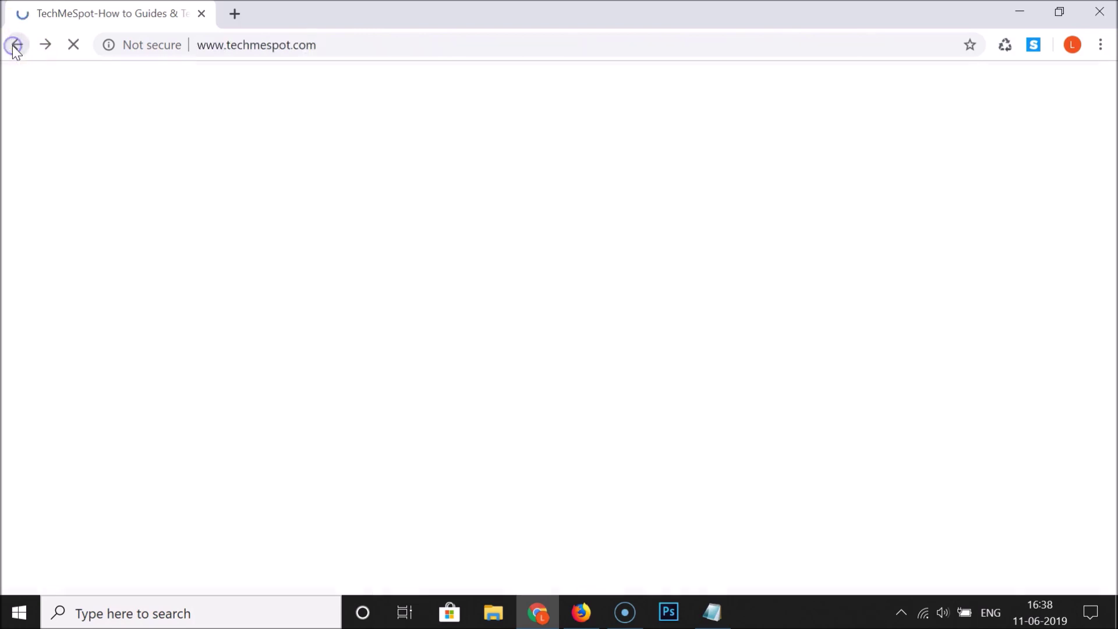
pyautogui.scroll(-7, 621, 261)
pyautogui.scroll(7, 622, 260)
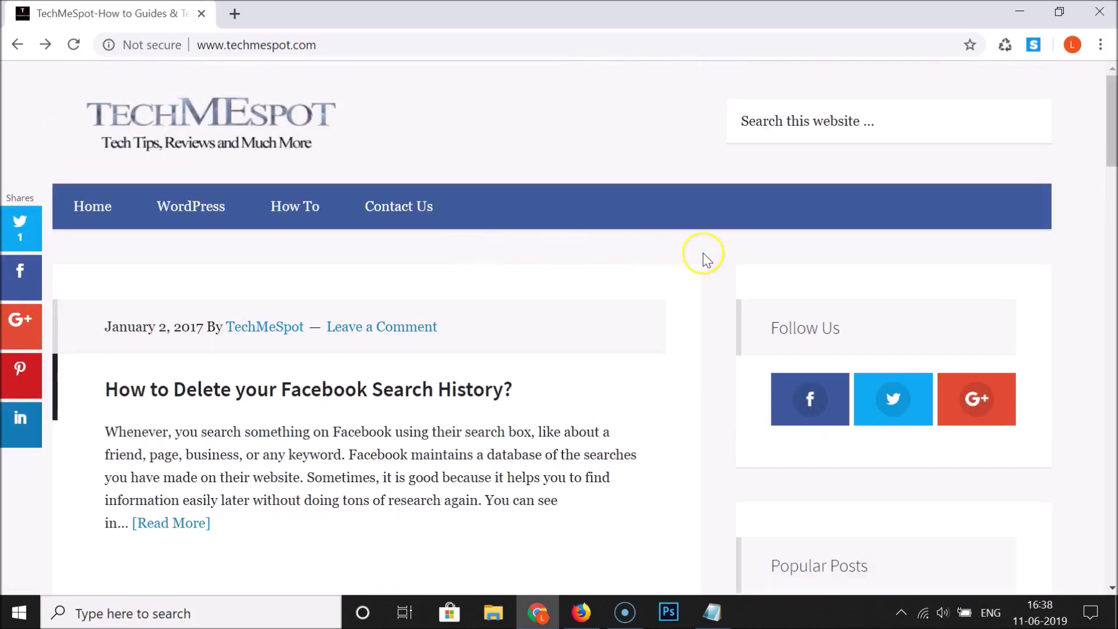
# Step: Bring up the Notepad note on enabling Reader Mode and the Chrome 75 requirement
pyautogui.click(721, 609)
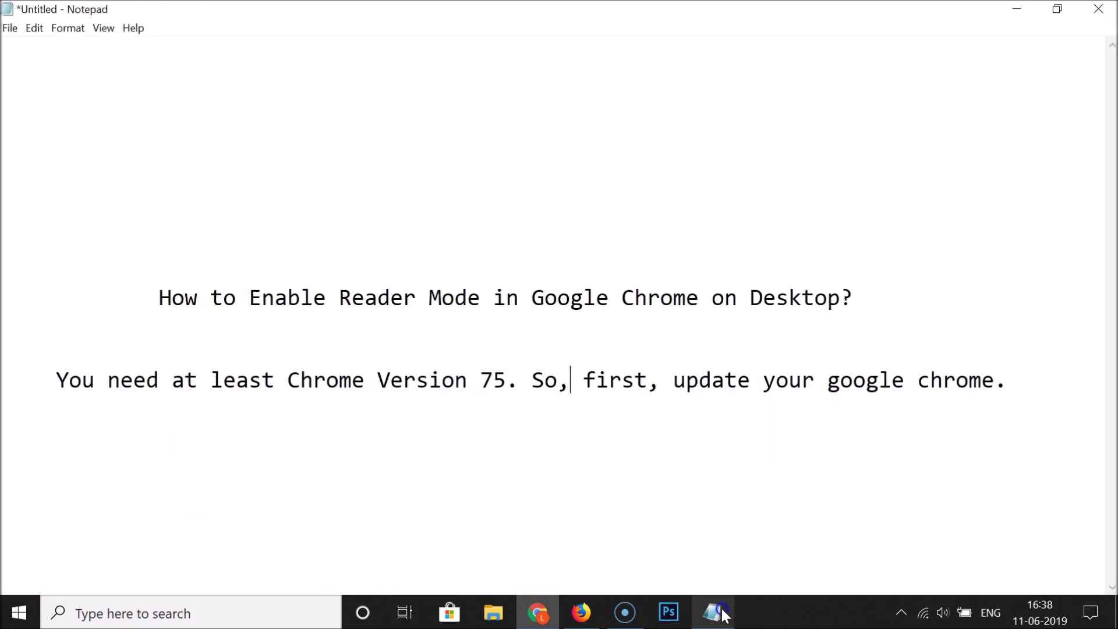